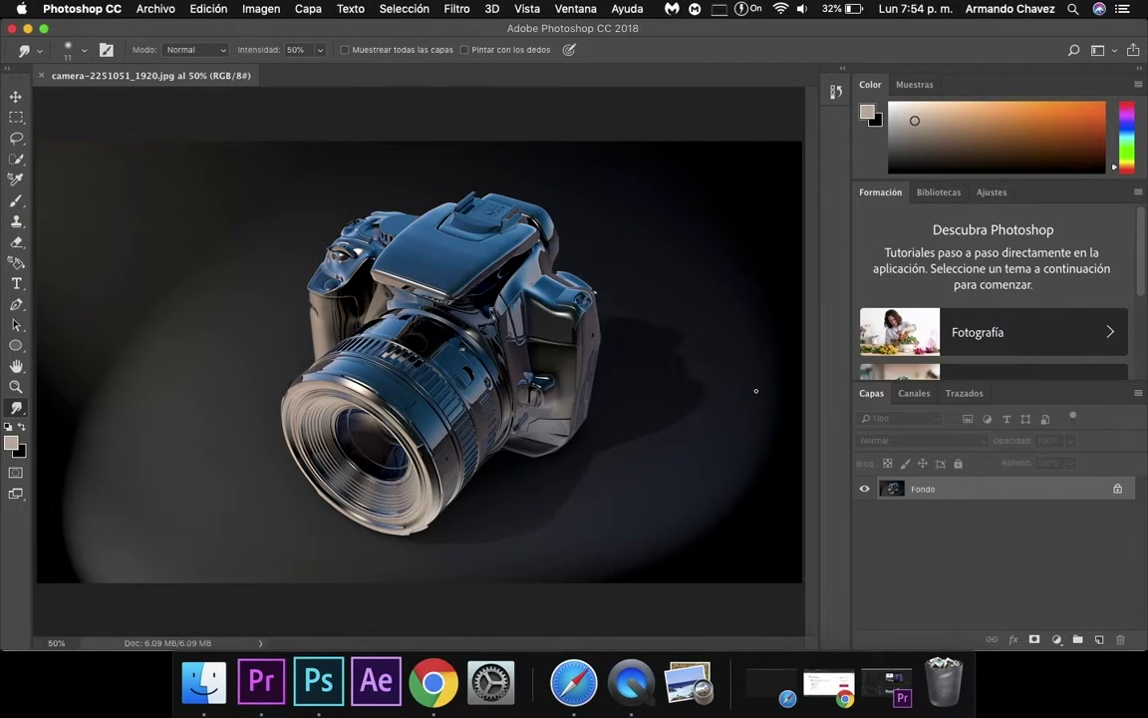
# Step: Keep the Essentials workspace and duplicate the Fondo background layer
pyautogui.click(572, 10)
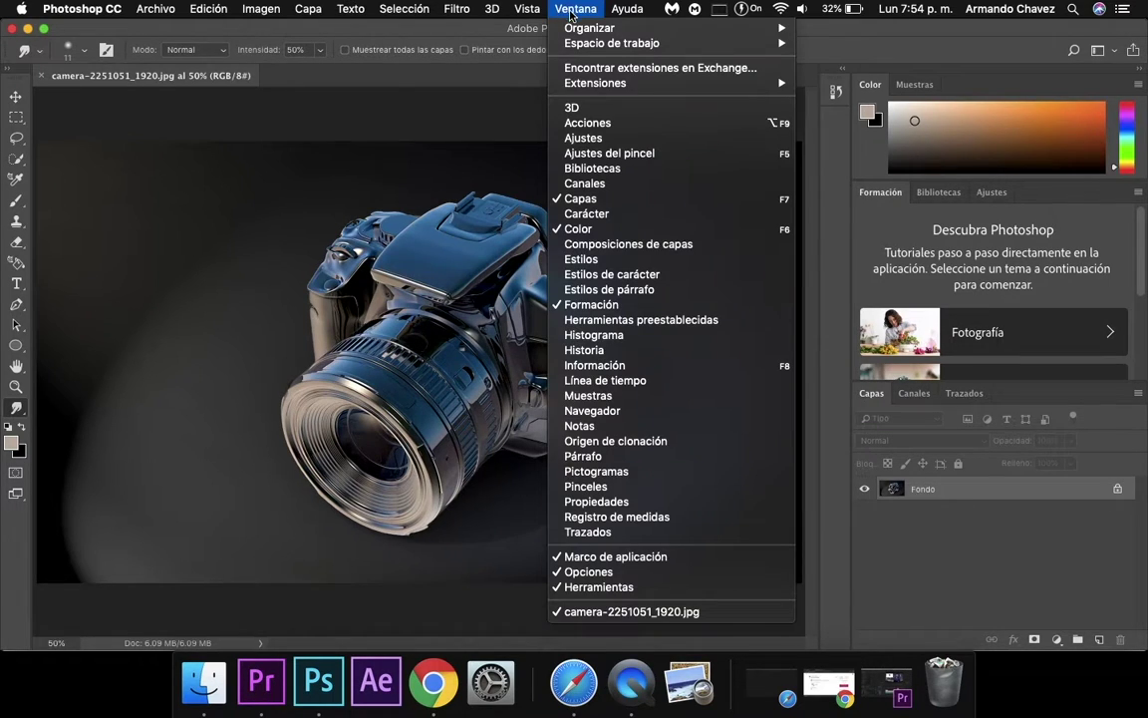
pyautogui.moveTo(612, 43)
pyautogui.click(862, 577)
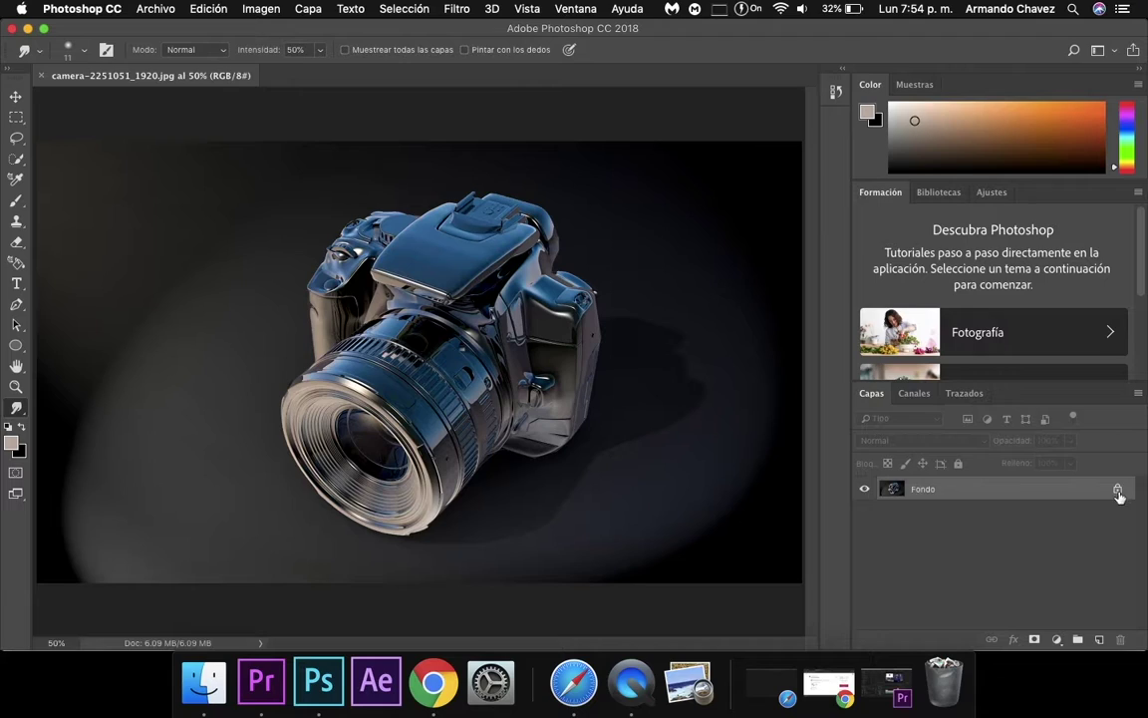
pyautogui.moveTo(924, 489); pyautogui.dragTo(1100, 639)
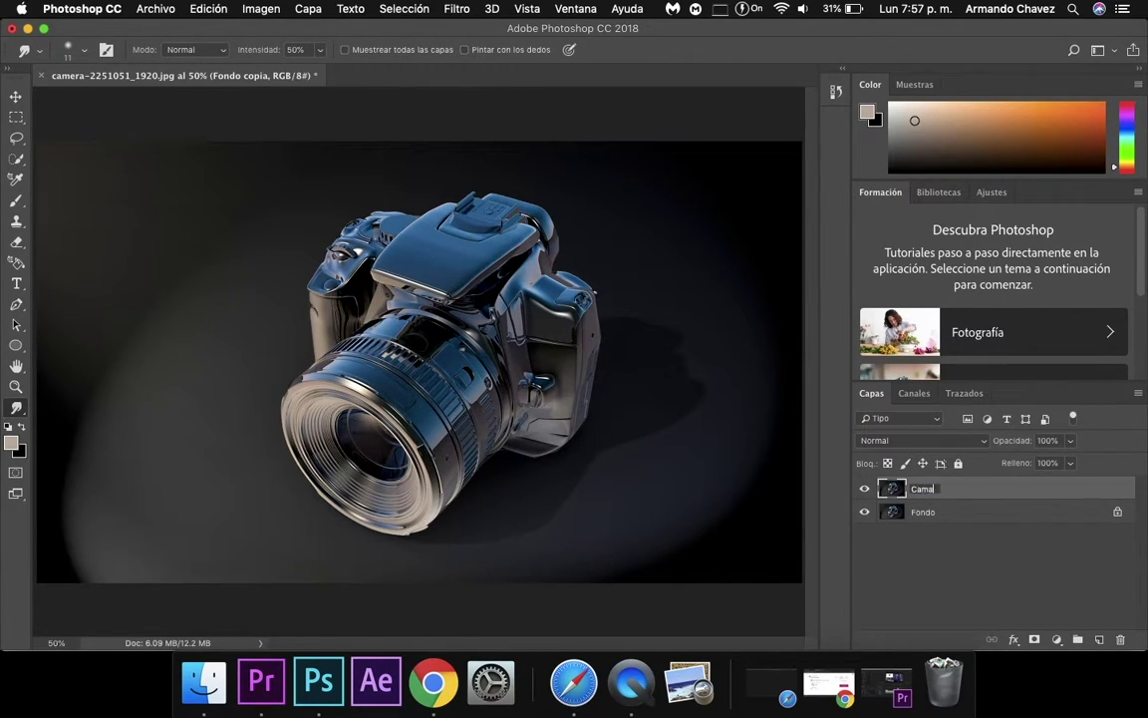
# Step: Confirm the duplicate layer's name as 'Camara' and bring up the lasso tool variants
pyautogui.press('Return')
pyautogui.click(955, 558)
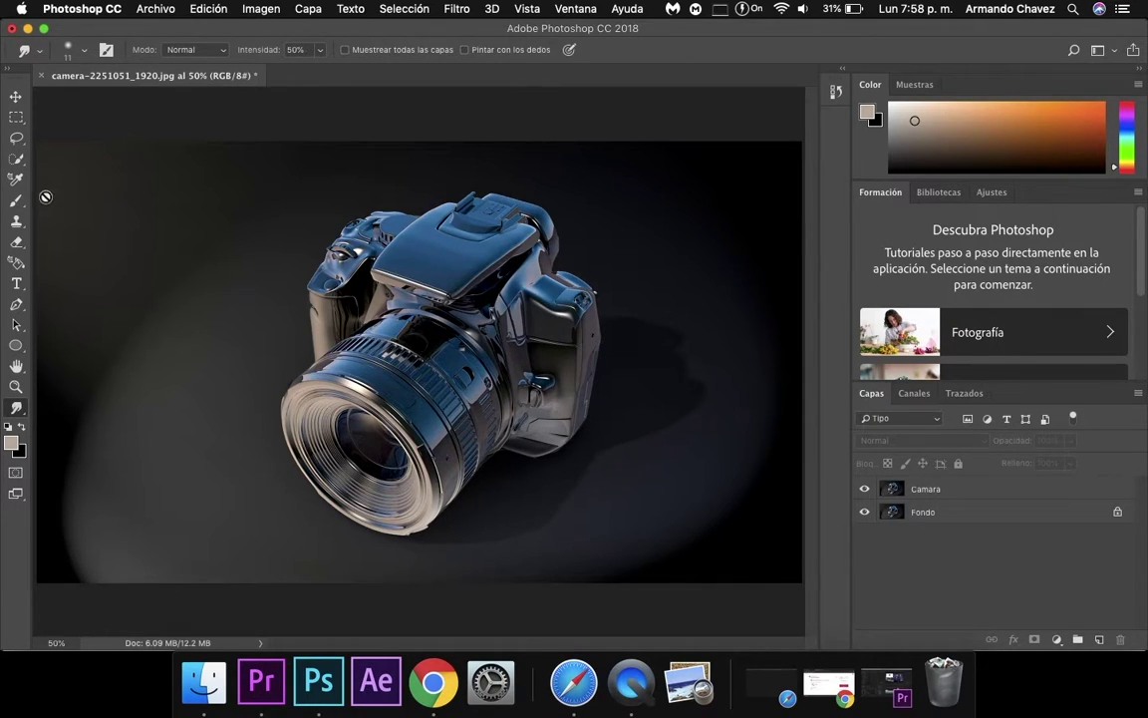
pyautogui.click(19, 141)
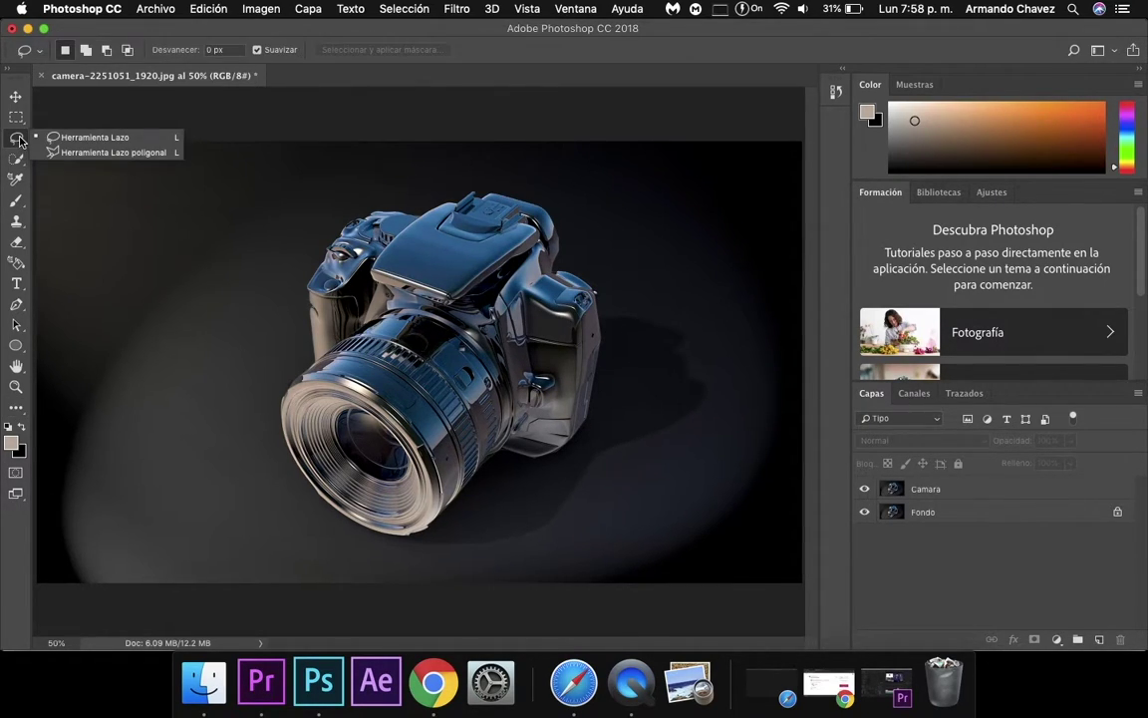
# Step: Trace the camera's edges point by point with the Polygonal Lasso and close the path
pyautogui.click(115, 152)
pyautogui.scroll(5, 314, 384)
pyautogui.click(222, 384)
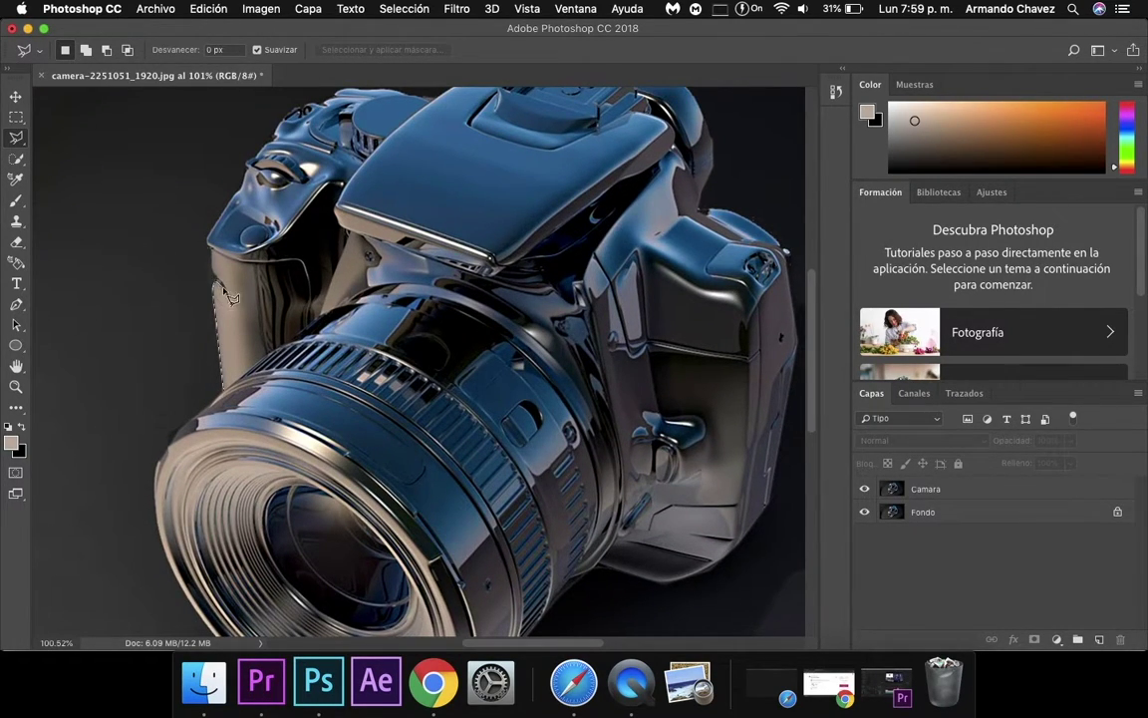
pyautogui.click(209, 245)
pyautogui.scroll(5, 264, 164)
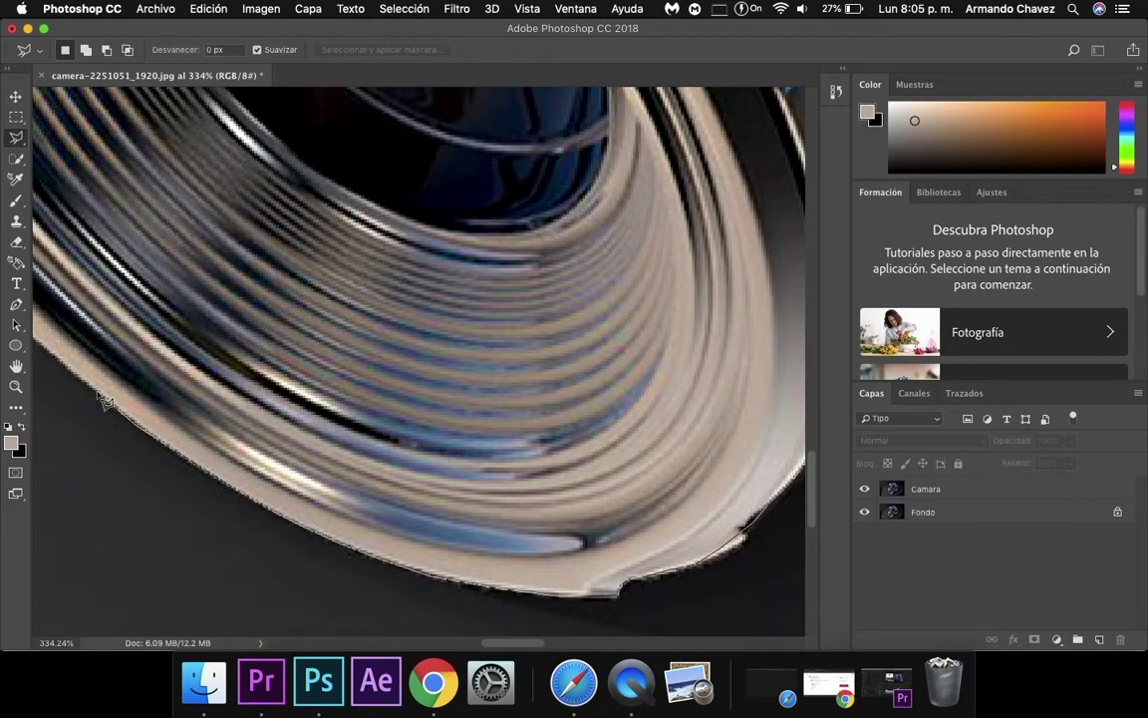
pyautogui.moveTo(100, 399); pyautogui.dragTo(50, 180)
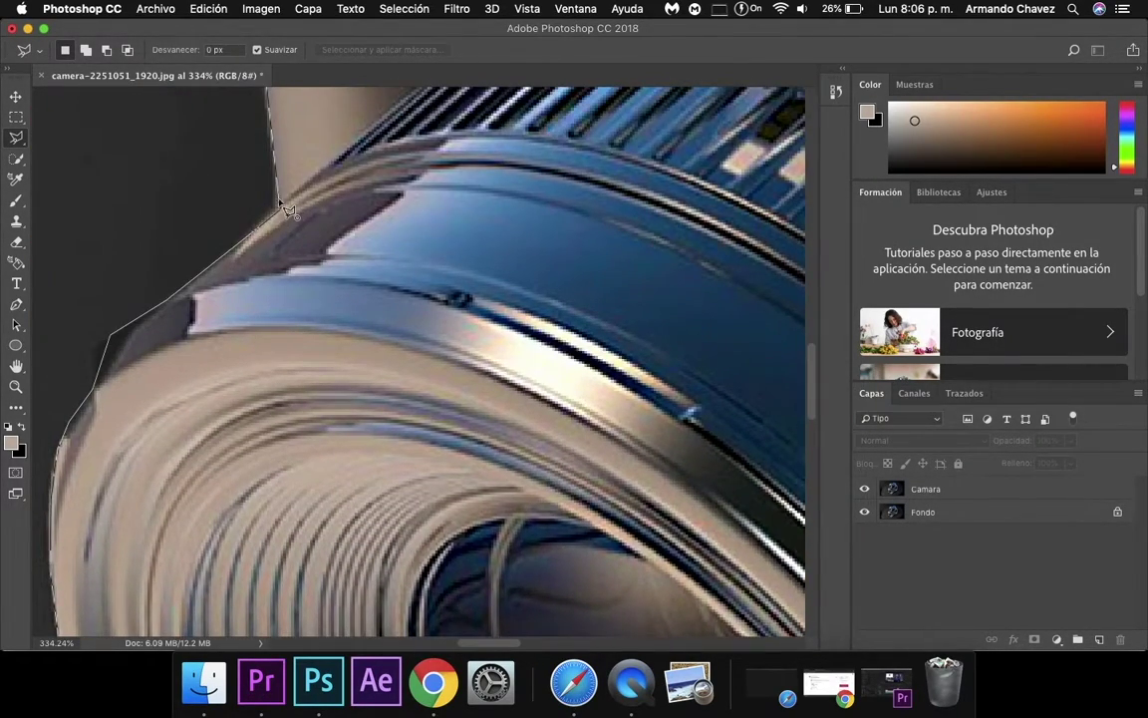
pyautogui.moveTo(56, 184); pyautogui.dragTo(315, 208)
pyautogui.press('Return')
pyautogui.press('super+0')
pyautogui.click(209, 8)
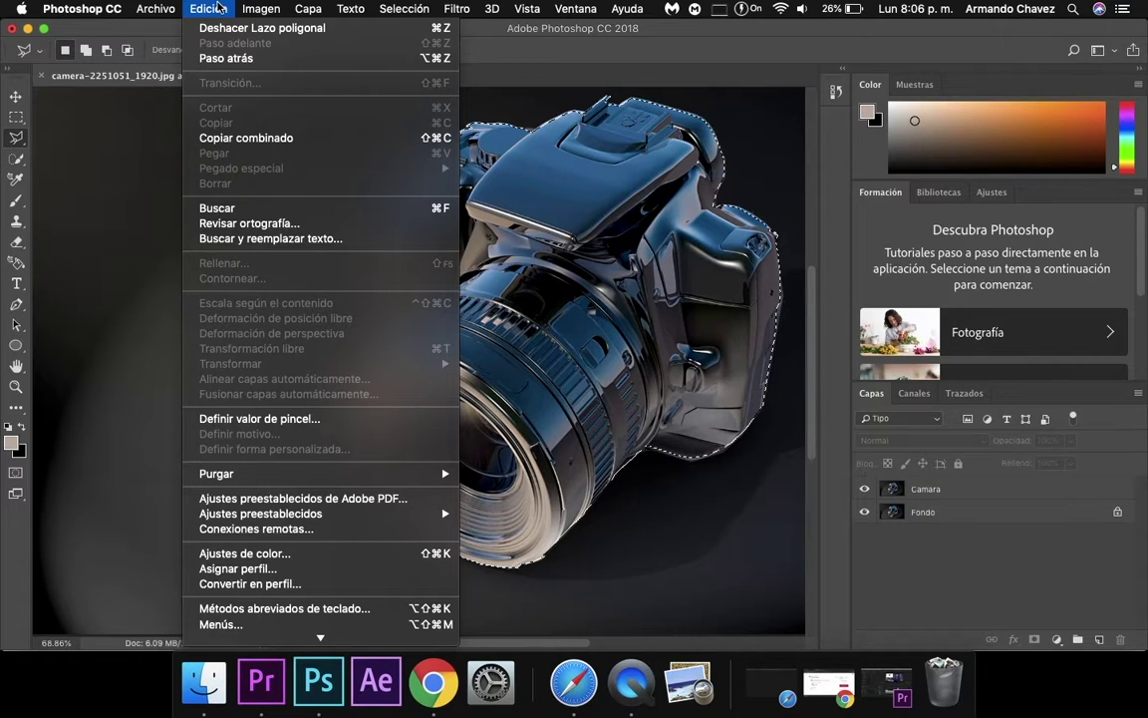
# Step: Fill the camera selection on the Camara layer with Content-Aware in Normal mode
pyautogui.click(1008, 466)
pyautogui.click(947, 488)
pyautogui.click(207, 9)
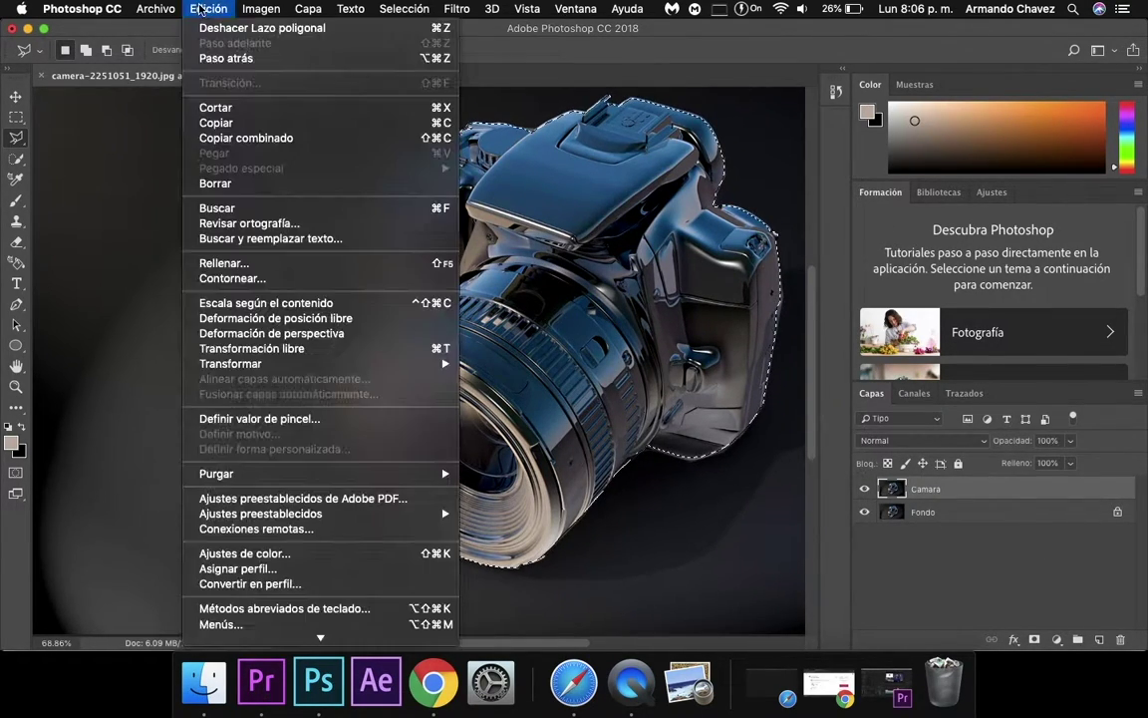
pyautogui.click(240, 263)
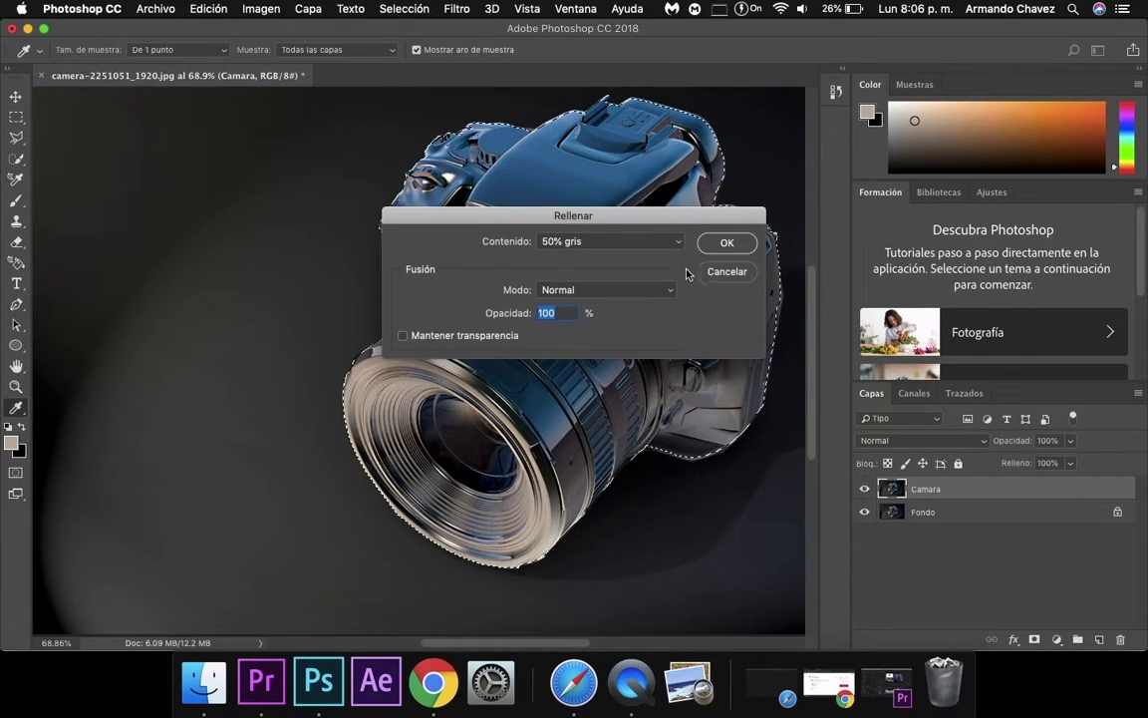
pyautogui.click(662, 294)
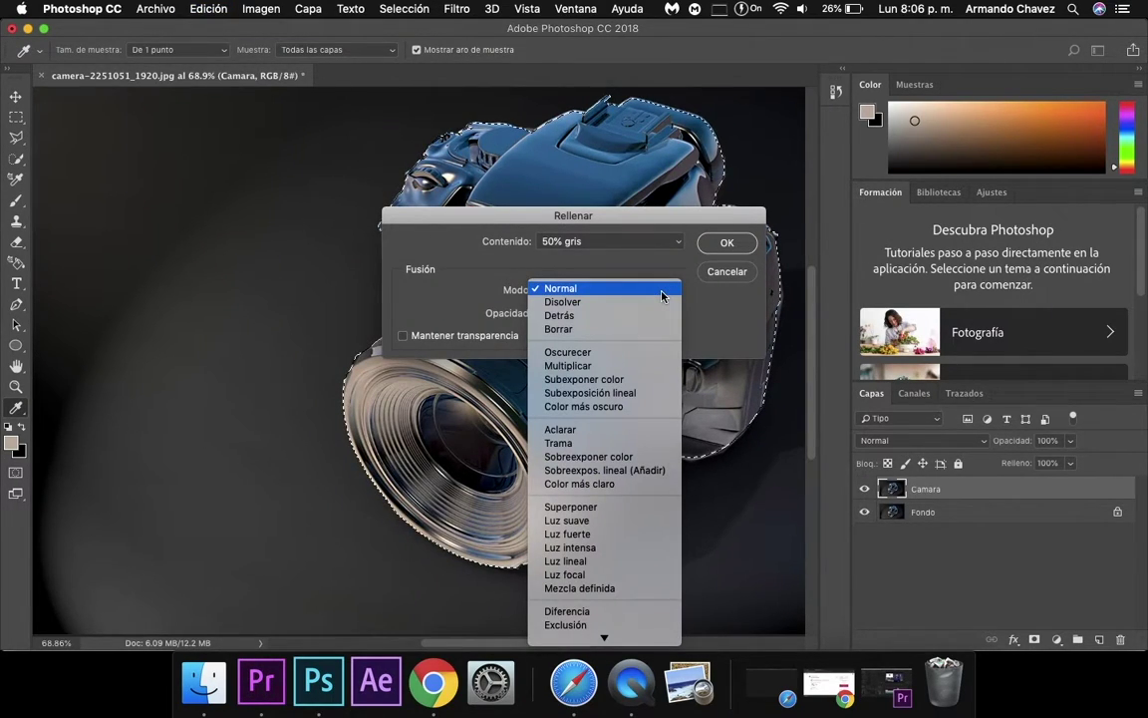
pyautogui.click(662, 289)
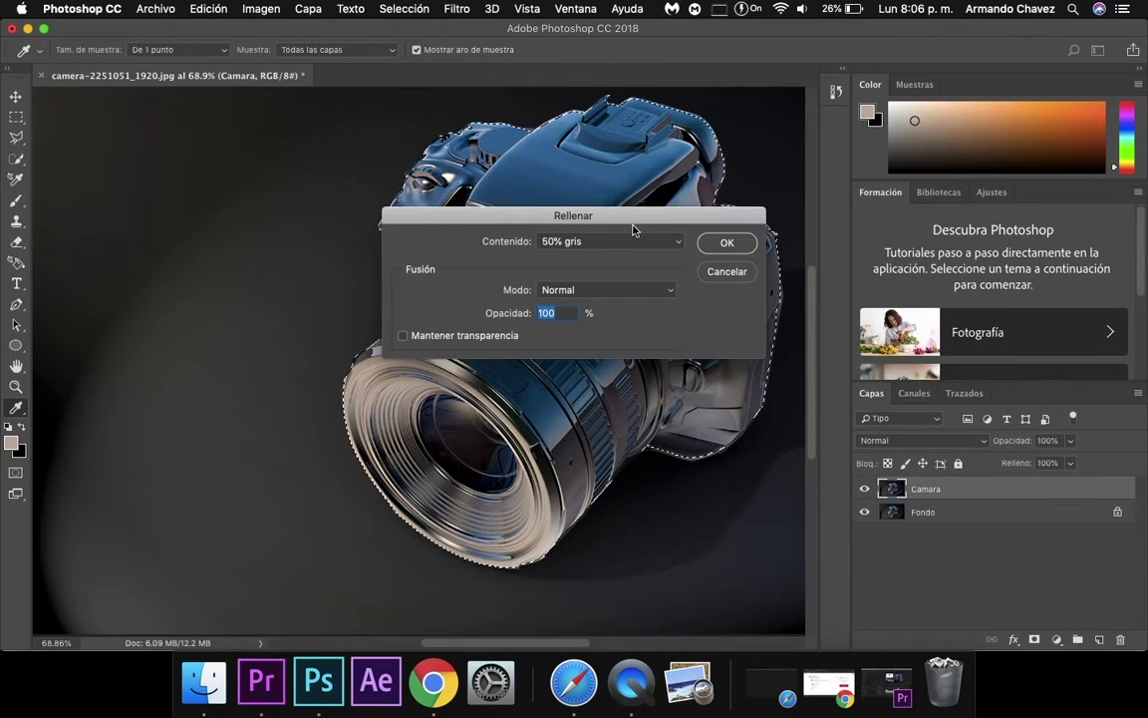
pyautogui.click(680, 243)
pyautogui.click(587, 175)
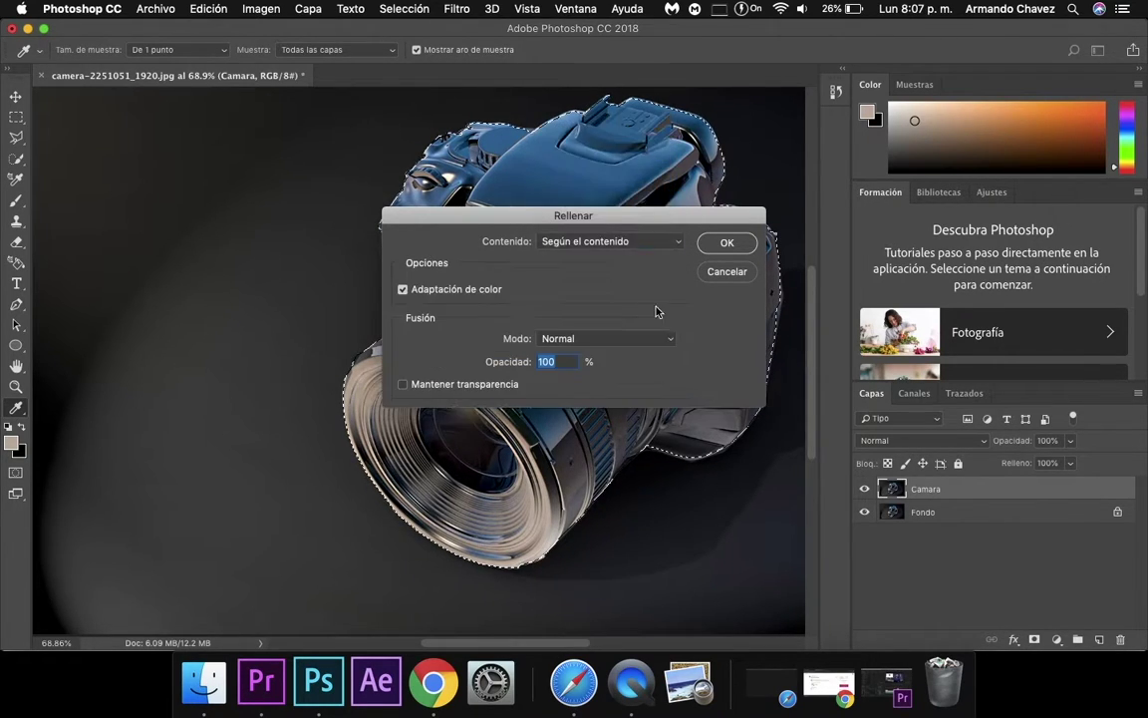
pyautogui.click(728, 244)
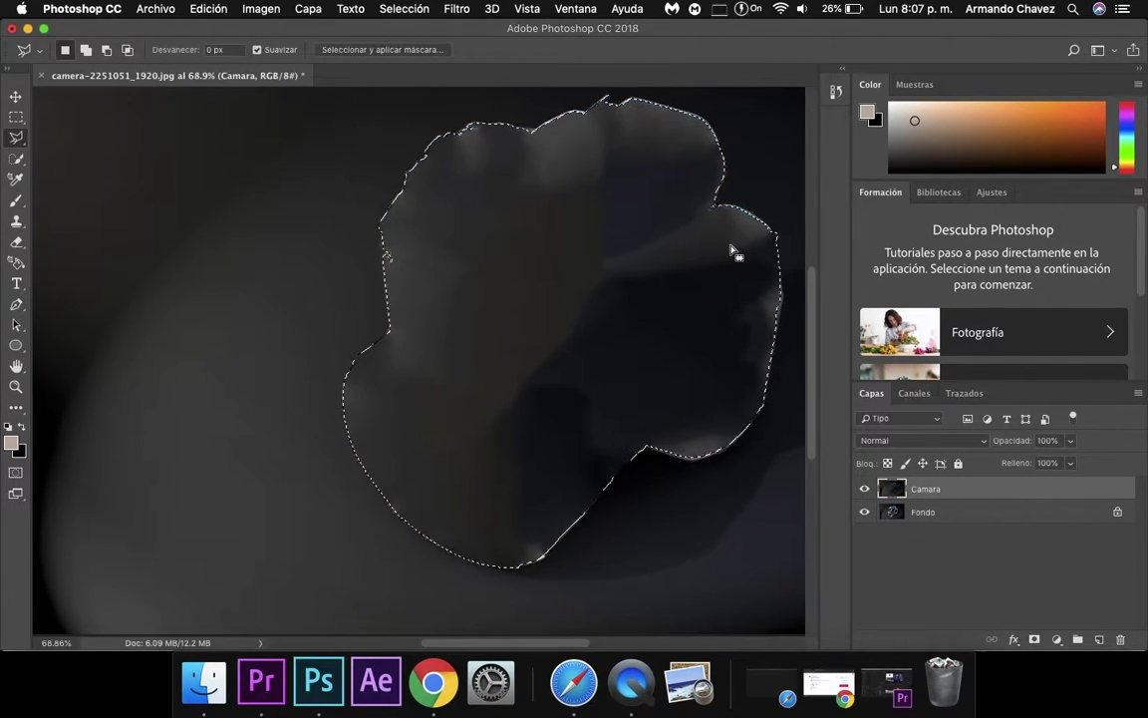
pyautogui.press('super+minus')
pyautogui.press('super+minus')
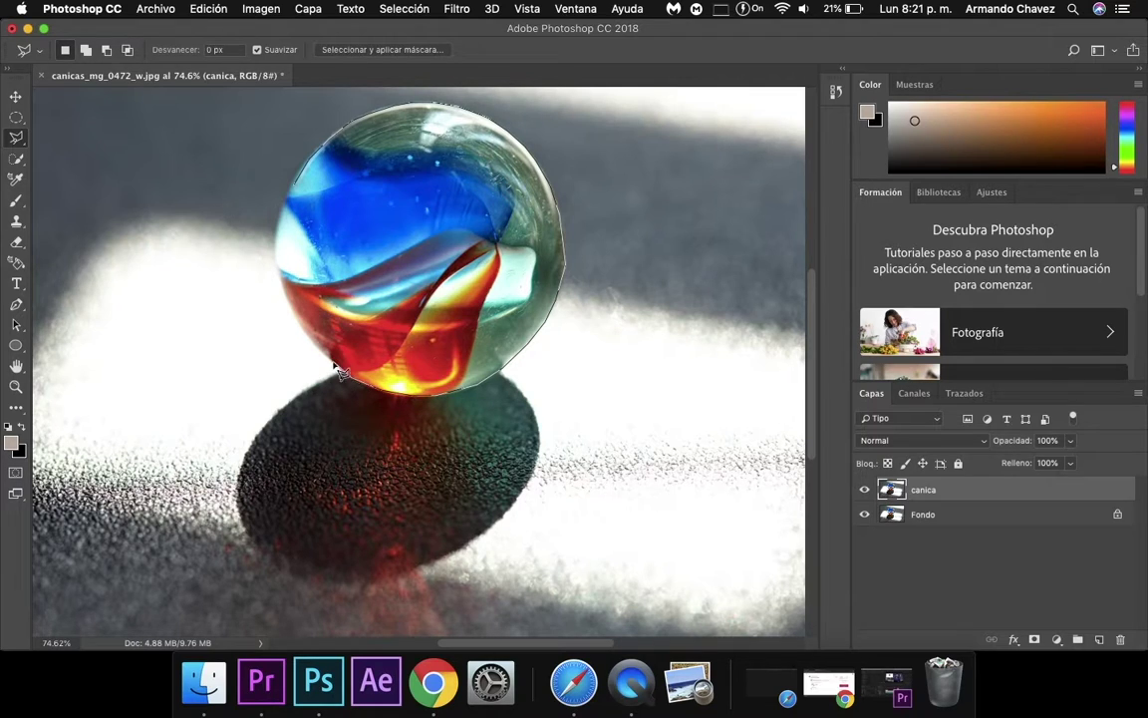
# Step: Close the marble outline, invert the selection, and view the image at 50%
pyautogui.click(295, 193)
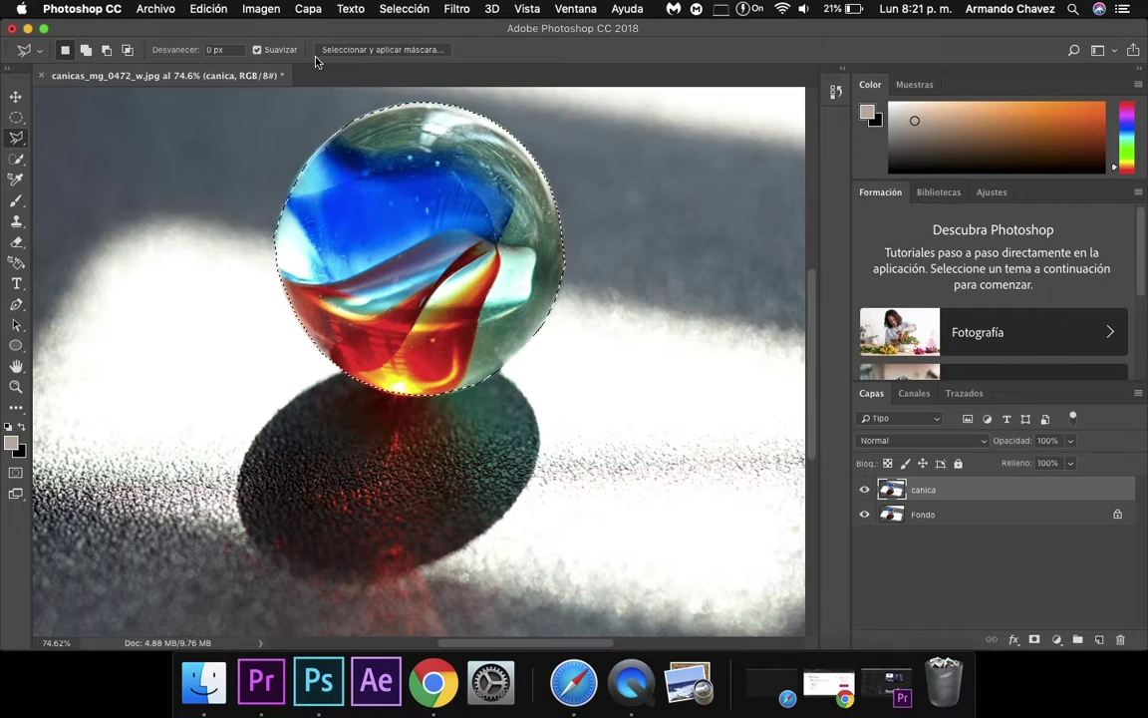
pyautogui.click(417, 8)
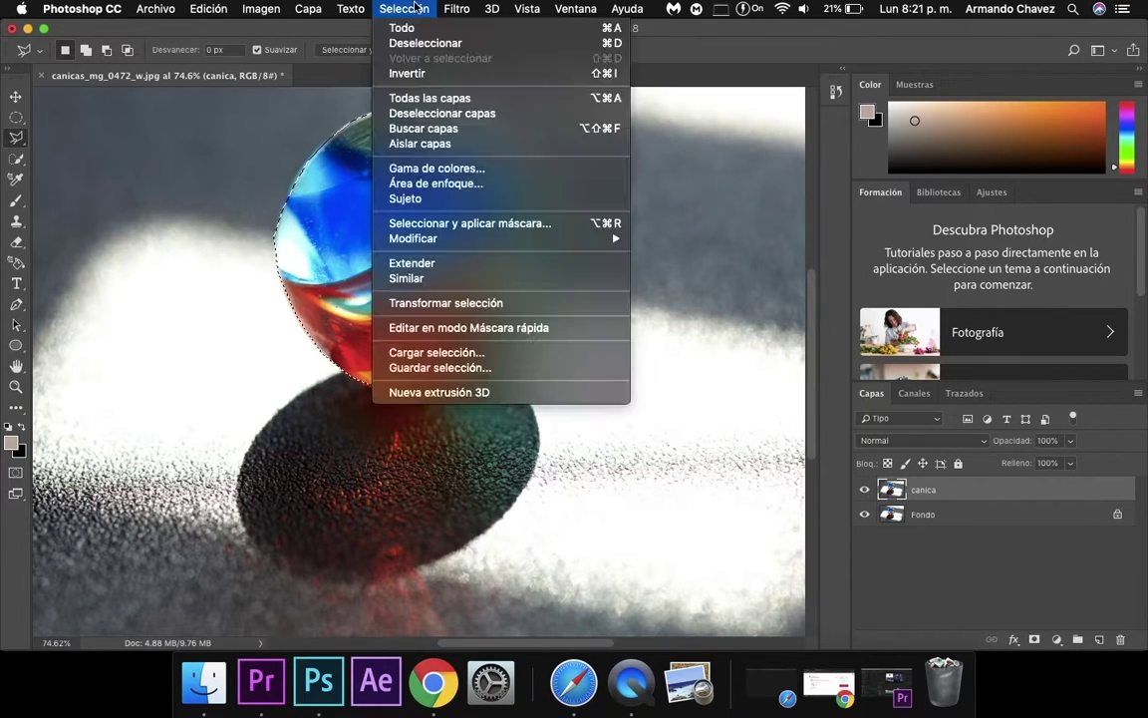
pyautogui.click(417, 75)
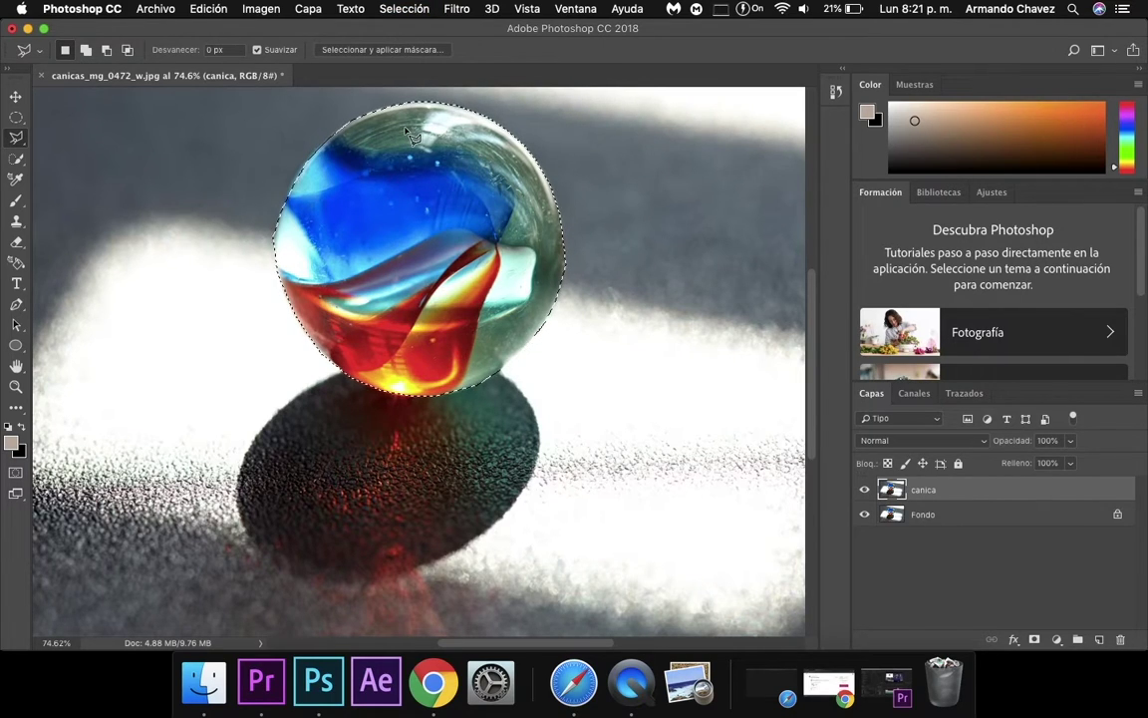
pyautogui.press('super+minus')
pyautogui.press('super+minus')
pyautogui.press('super+minus')
pyautogui.press('super+plus')
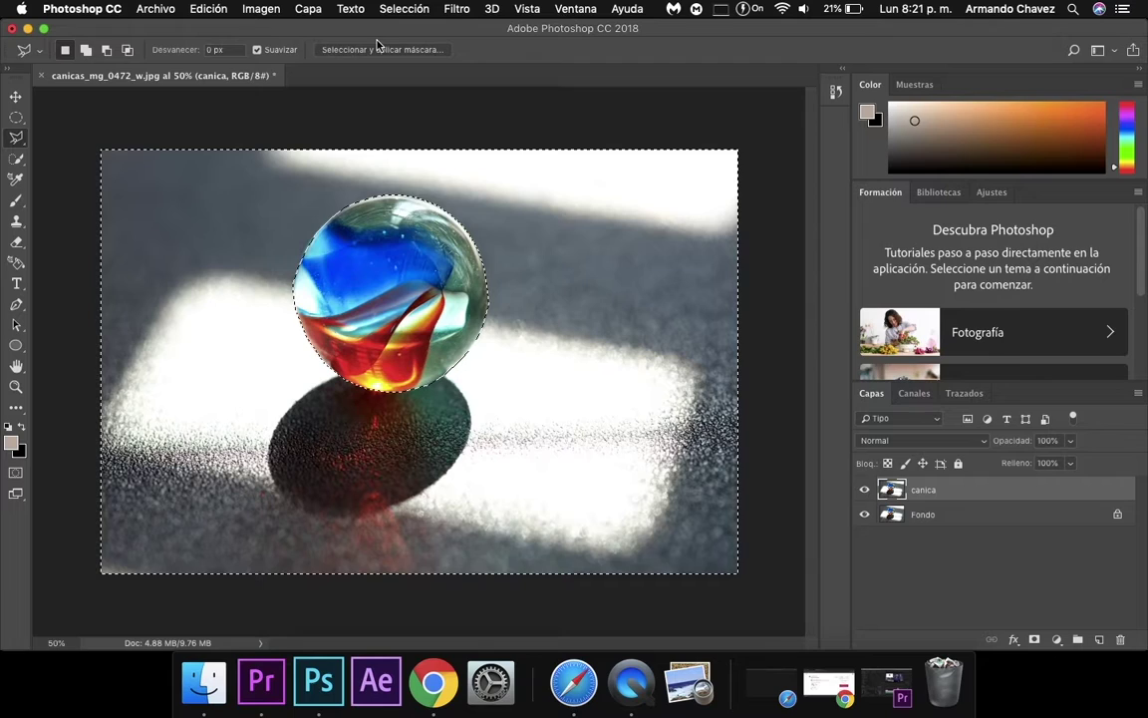
# Step: Apply a Motion Blur with 205-pixel distance at 0° to the selected background
pyautogui.click(457, 8)
pyautogui.moveTo(483, 198)
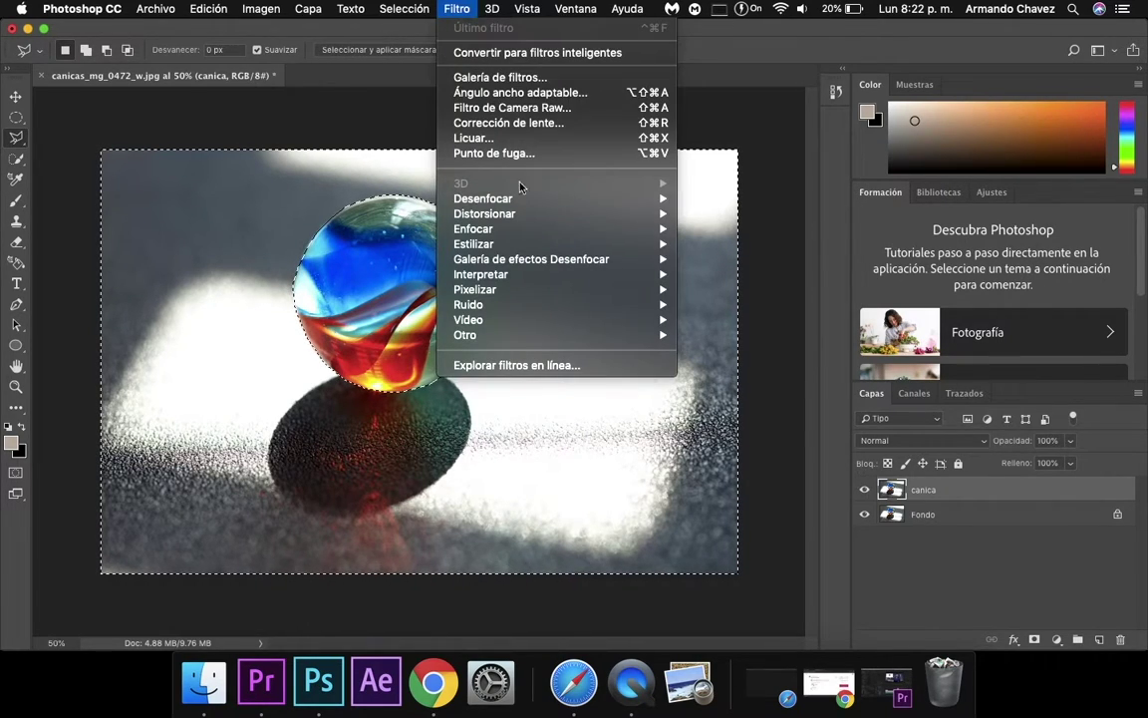
pyautogui.click(787, 259)
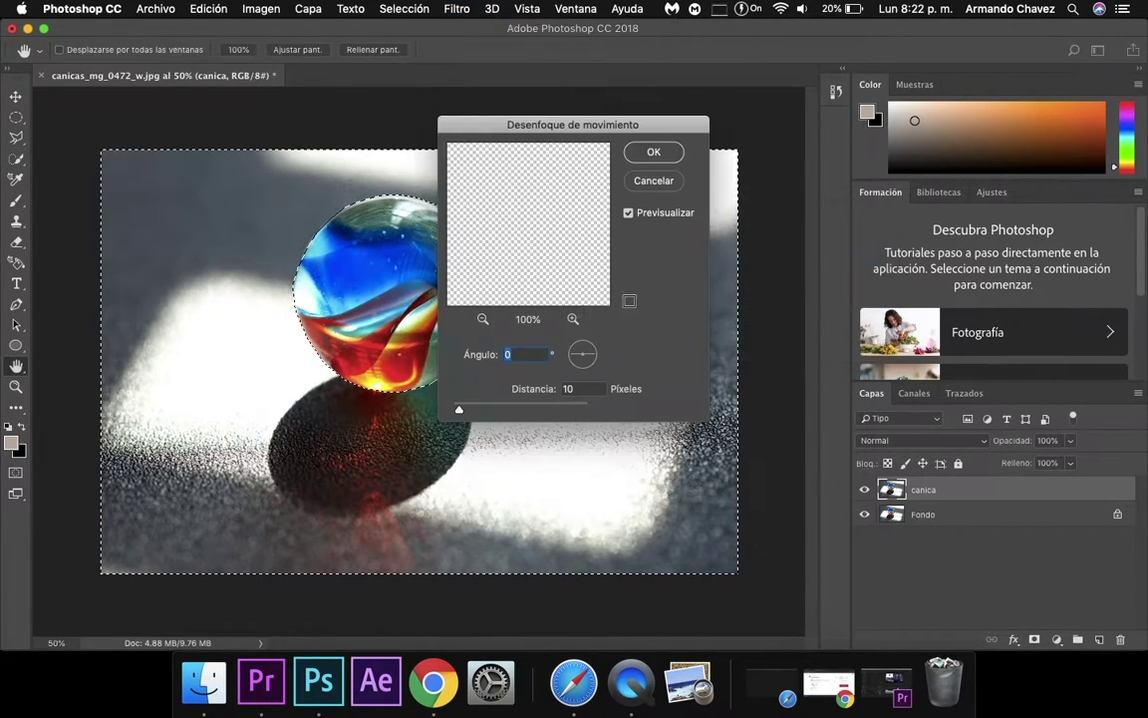
pyautogui.moveTo(462, 410); pyautogui.dragTo(526, 413)
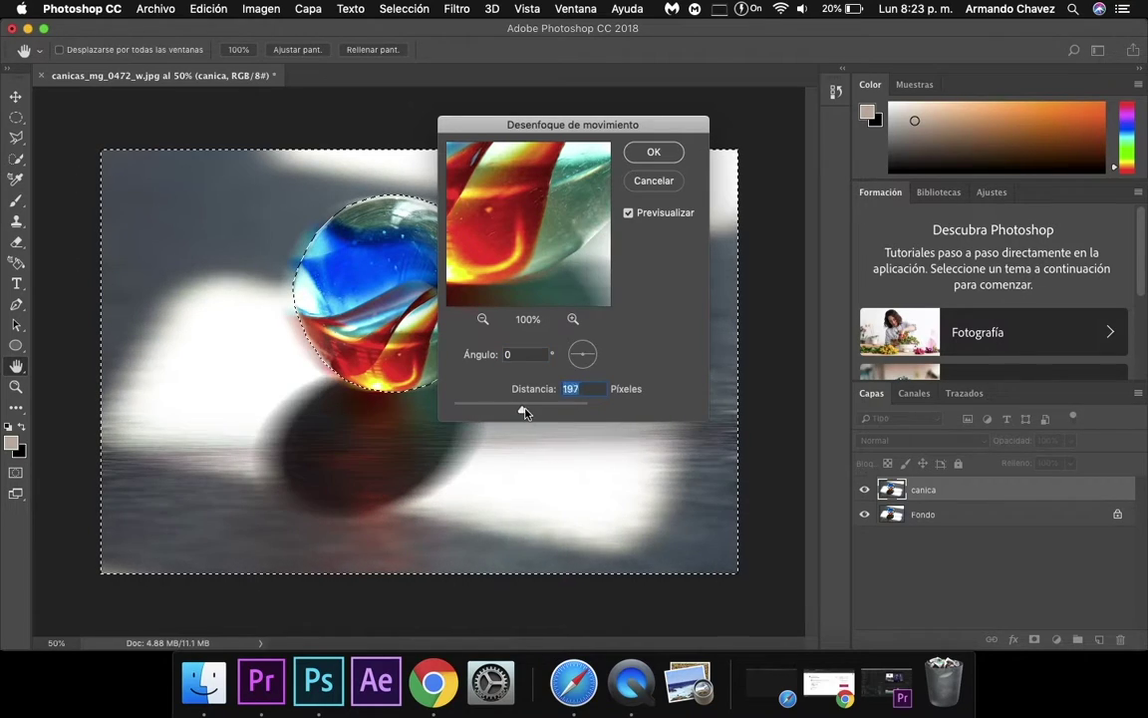
pyautogui.click(654, 153)
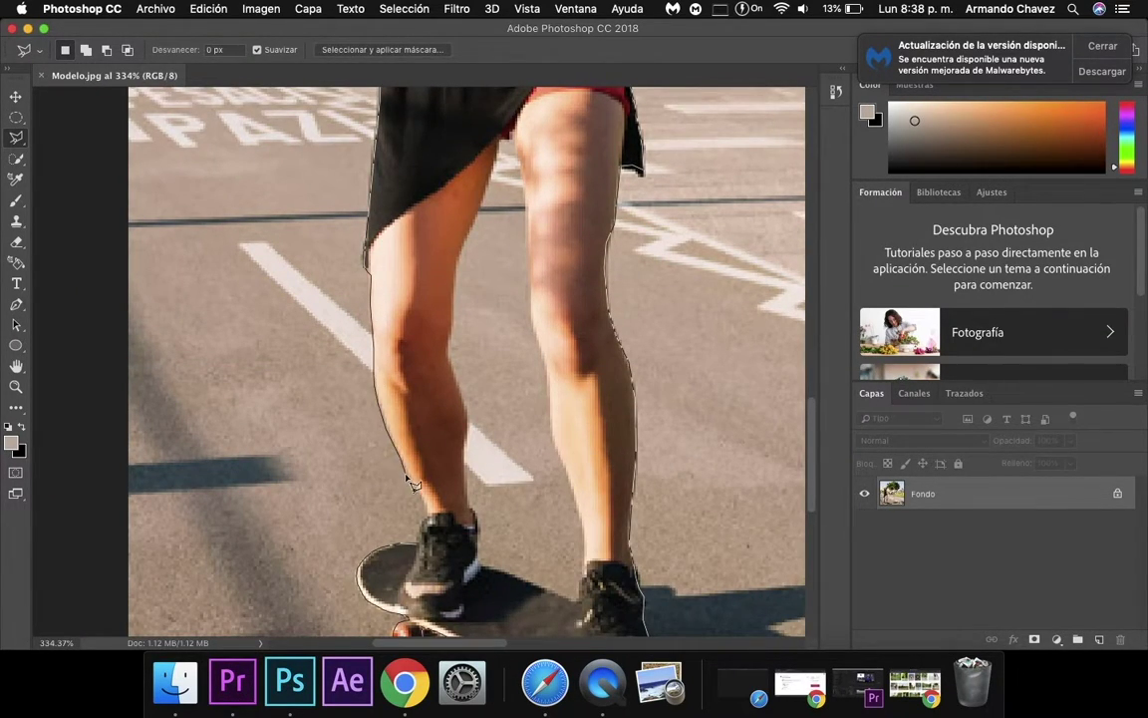
# Step: Close the skater's selection and duplicate Fondo into Fondo copia and Fondo copia 2
pyautogui.click(426, 547)
pyautogui.press('super+1')
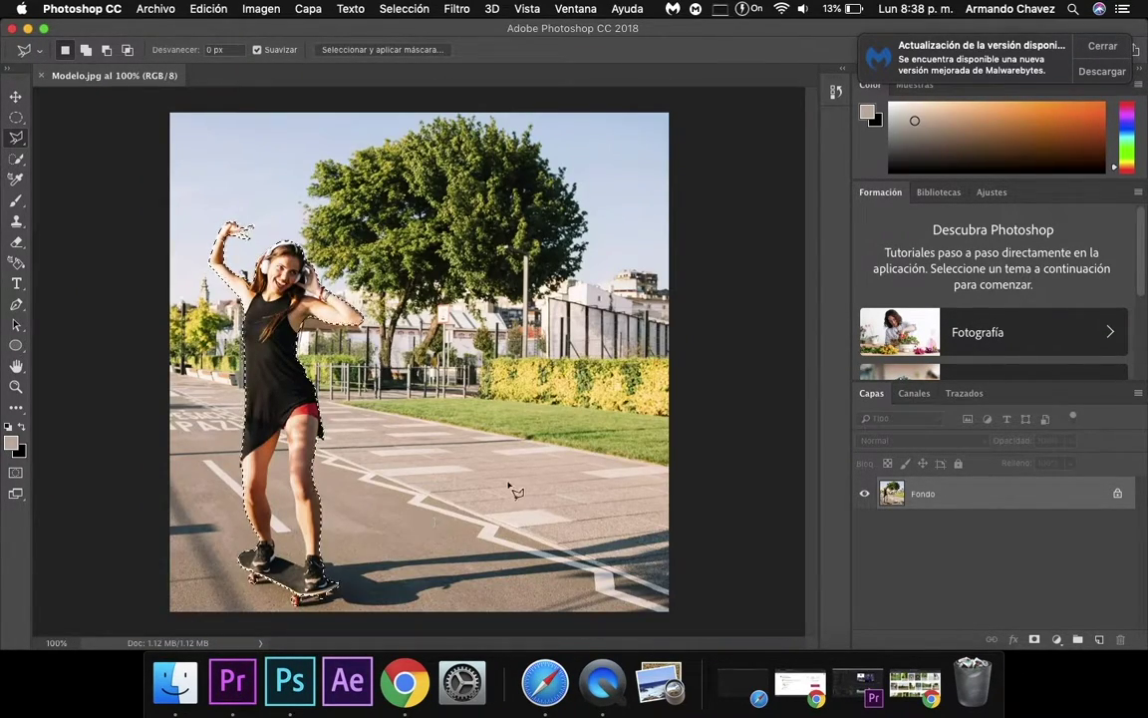
pyautogui.moveTo(1040, 497); pyautogui.dragTo(1099, 638)
pyautogui.click(994, 525)
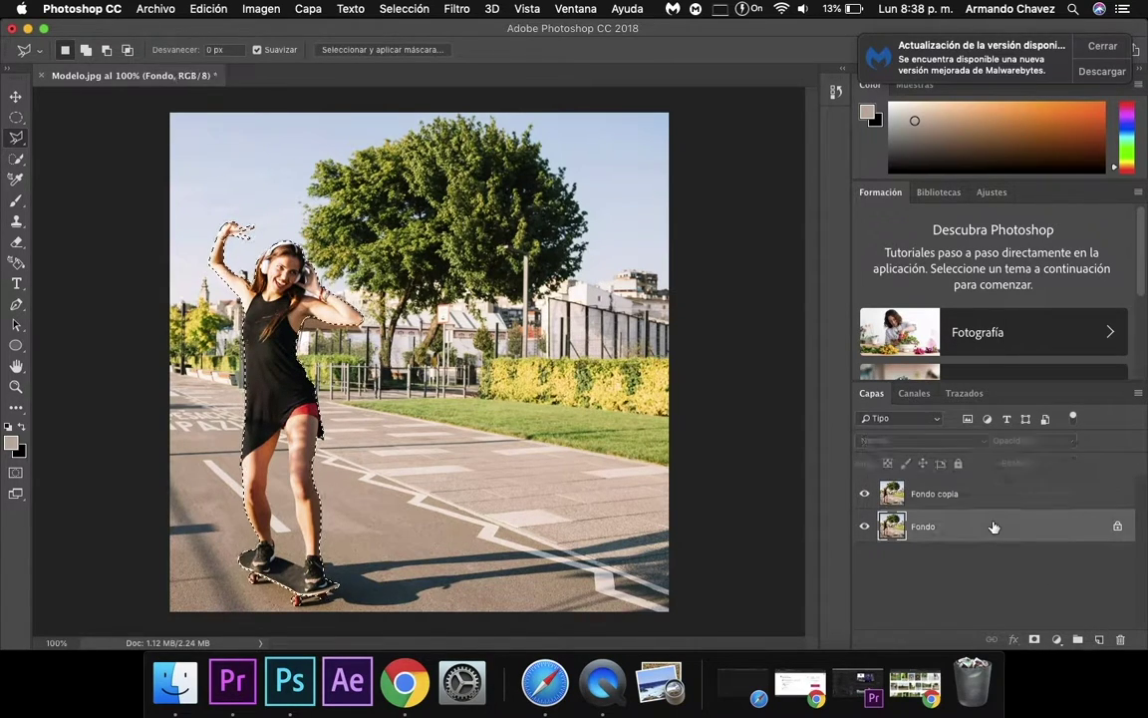
pyautogui.moveTo(984, 509); pyautogui.dragTo(1099, 639)
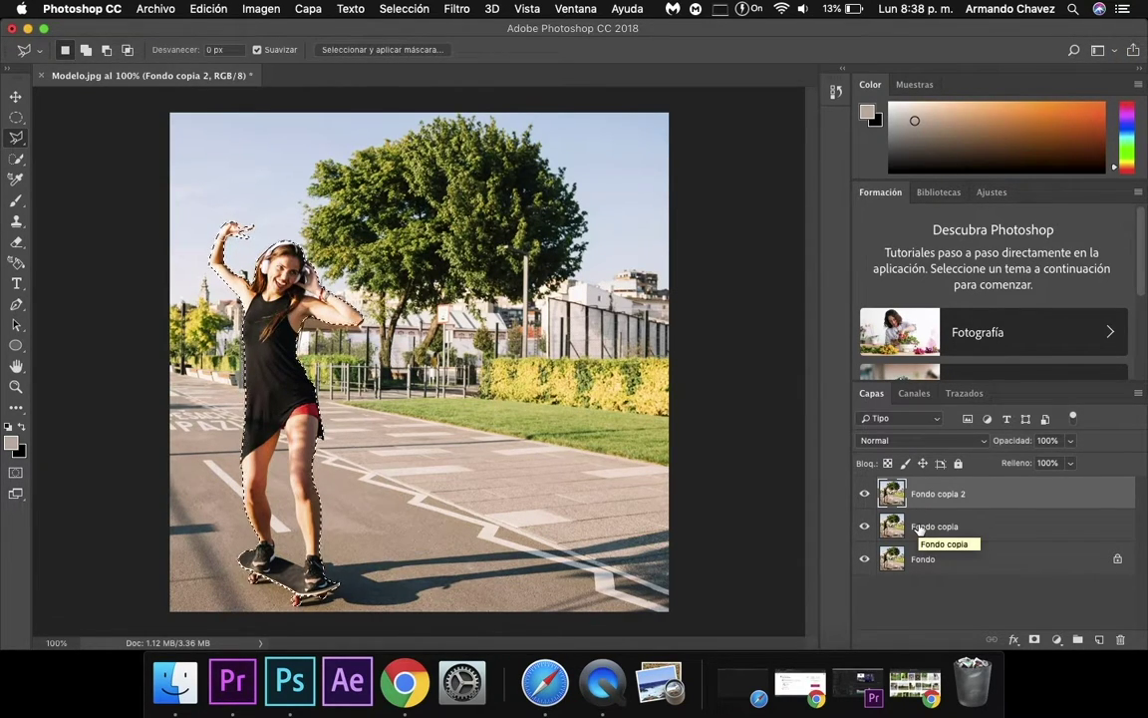
pyautogui.click(409, 10)
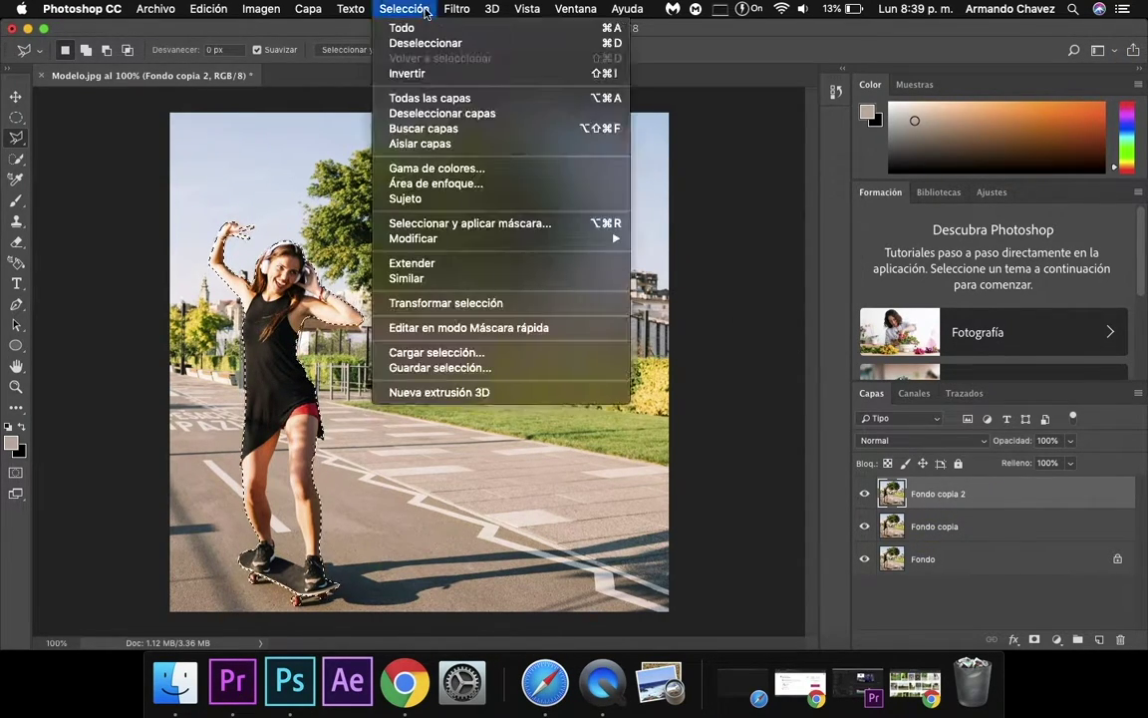
# Step: Invert the selection, hide Fondo copia and Fondo, and refine the outline at the heel
pyautogui.click(403, 73)
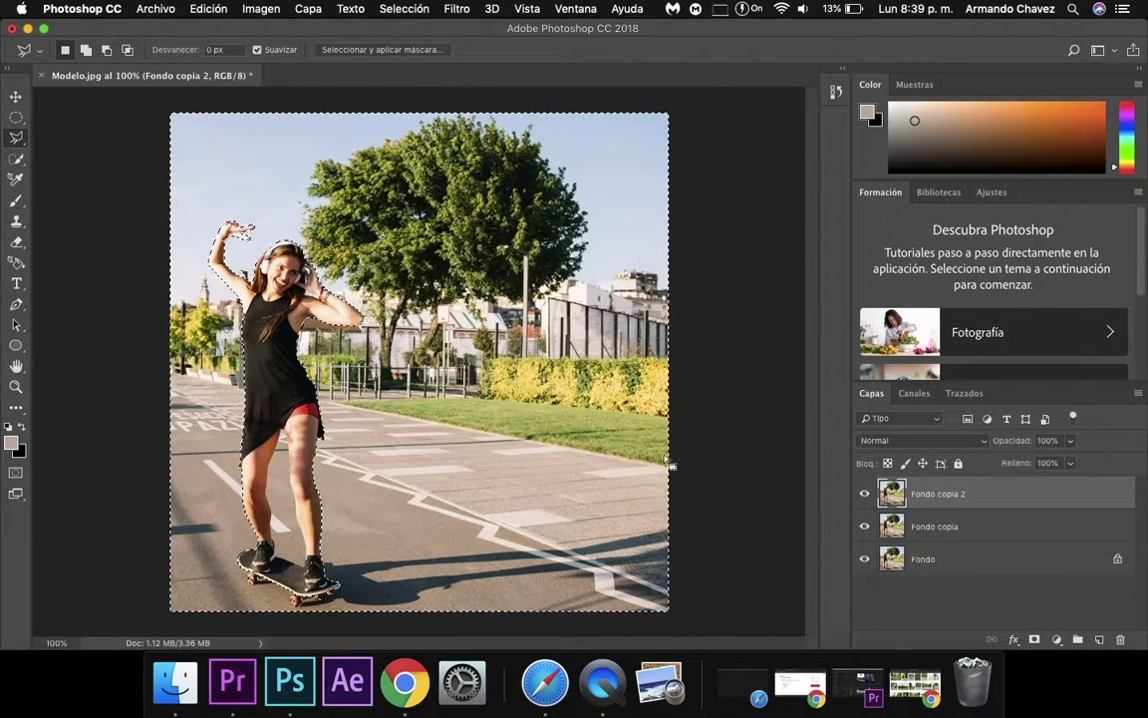
pyautogui.moveTo(864, 527); pyautogui.dragTo(864, 558)
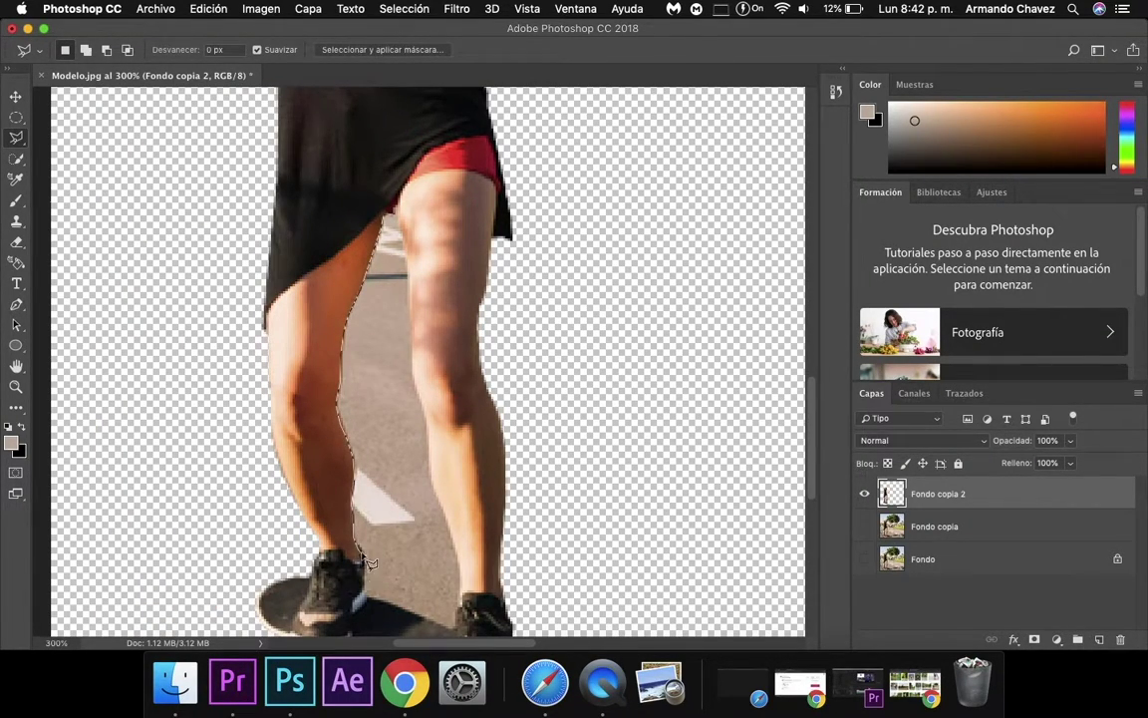
pyautogui.click(456, 626)
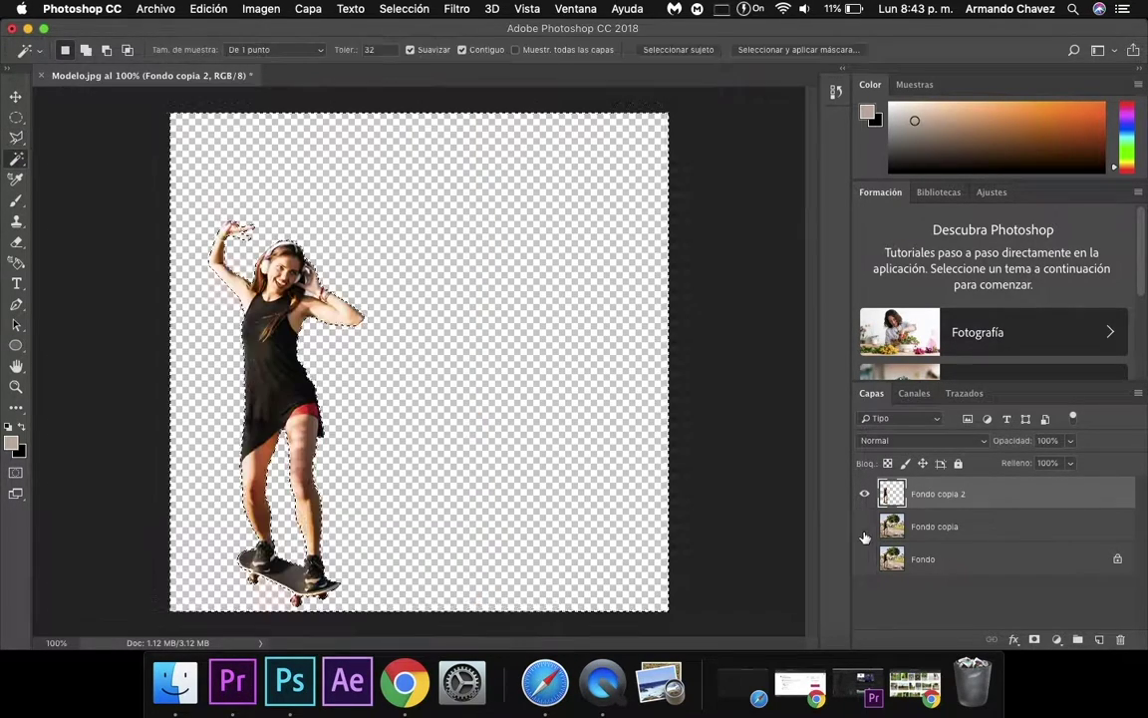
# Step: Show Fondo copia, hide Fondo copia 2, and add a Blanco y negro adjustment layer
pyautogui.click(865, 526)
pyautogui.click(864, 494)
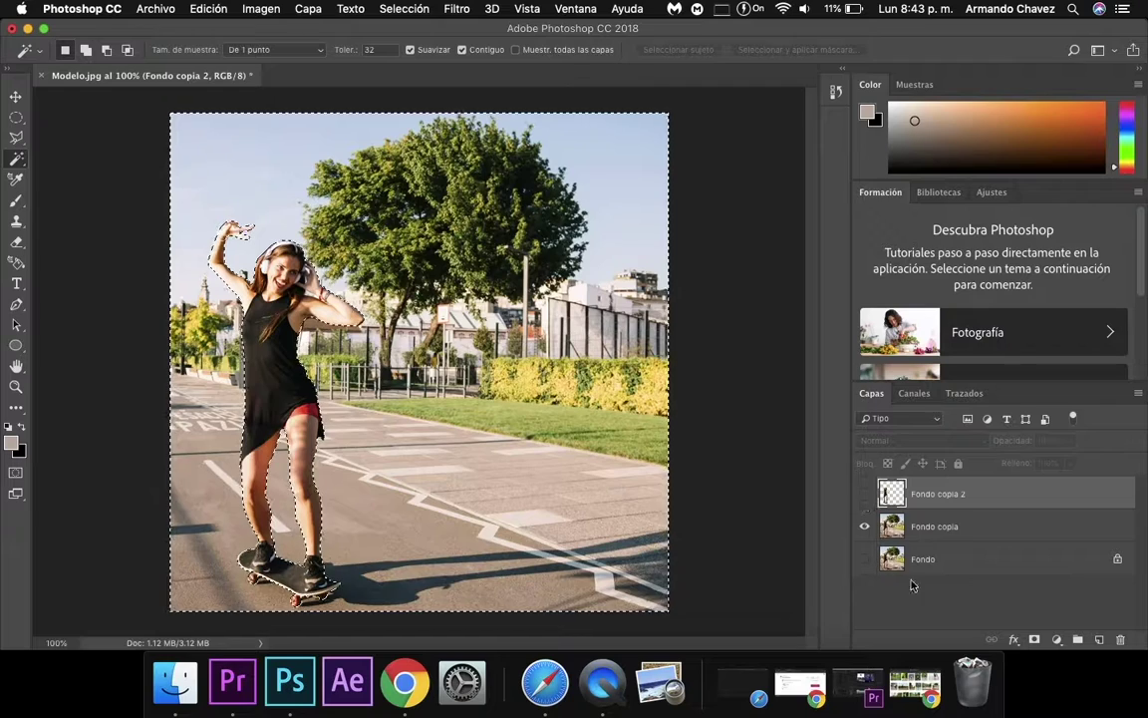
pyautogui.click(1057, 639)
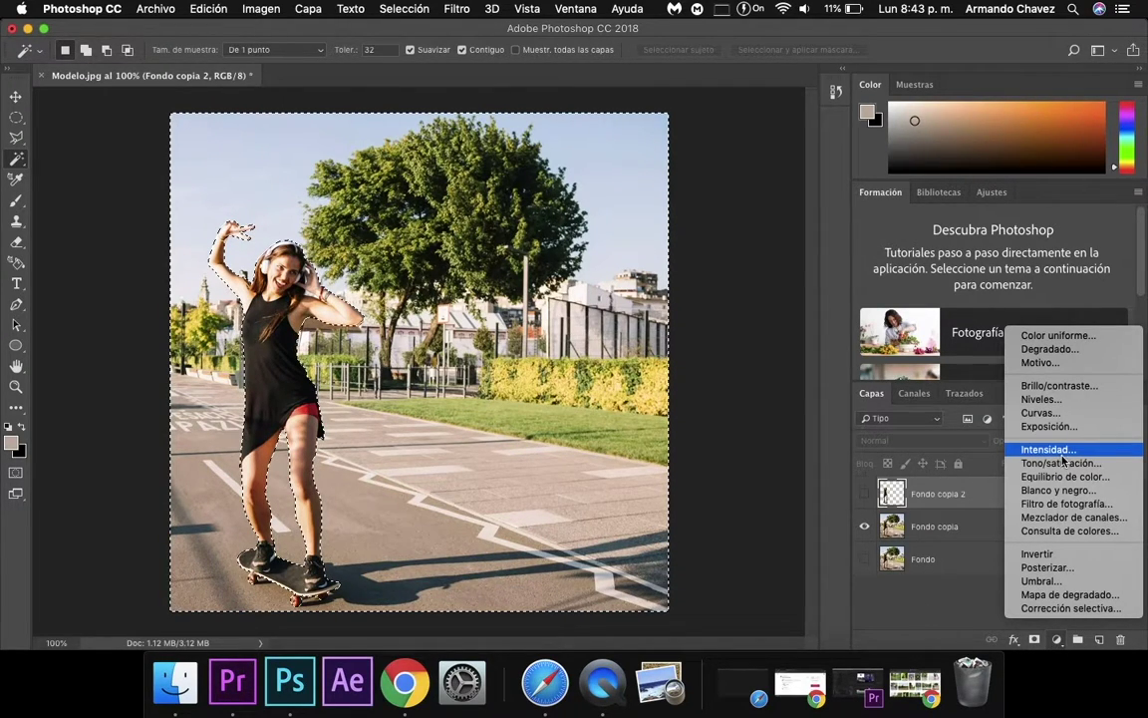
pyautogui.click(1059, 490)
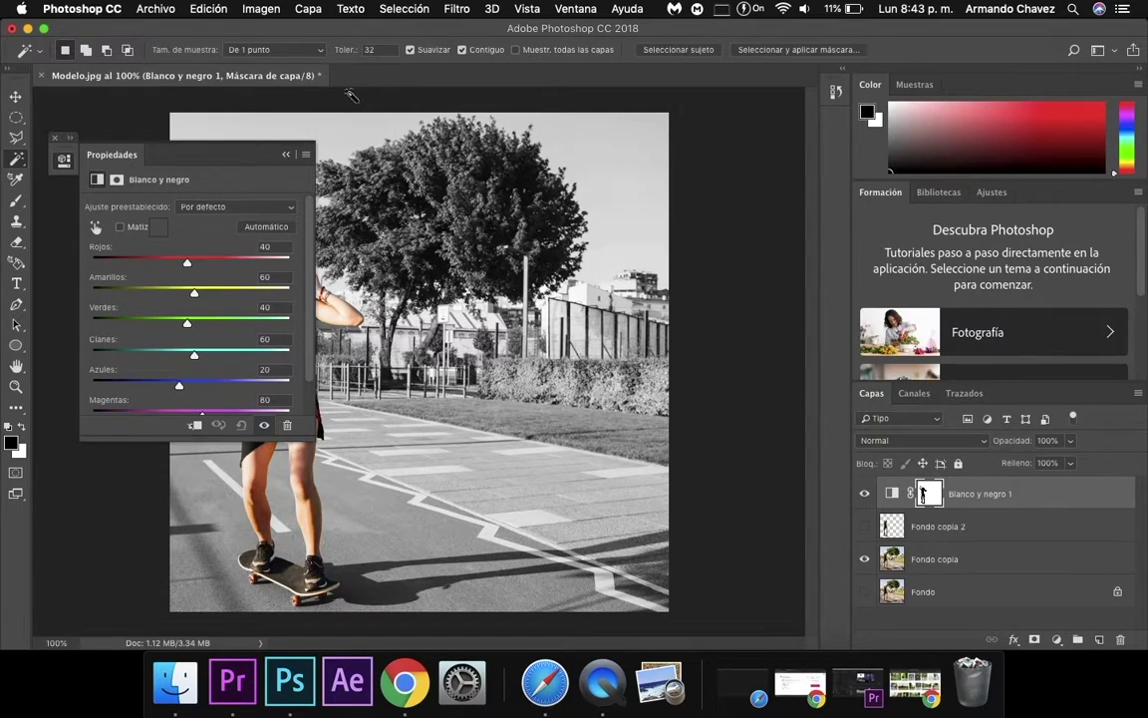
pyautogui.moveTo(247, 176)
pyautogui.mouseDown()
pyautogui.moveTo(615, 154)
pyautogui.moveTo(795, 187)
pyautogui.moveTo(763, 179)
pyautogui.mouseUp()
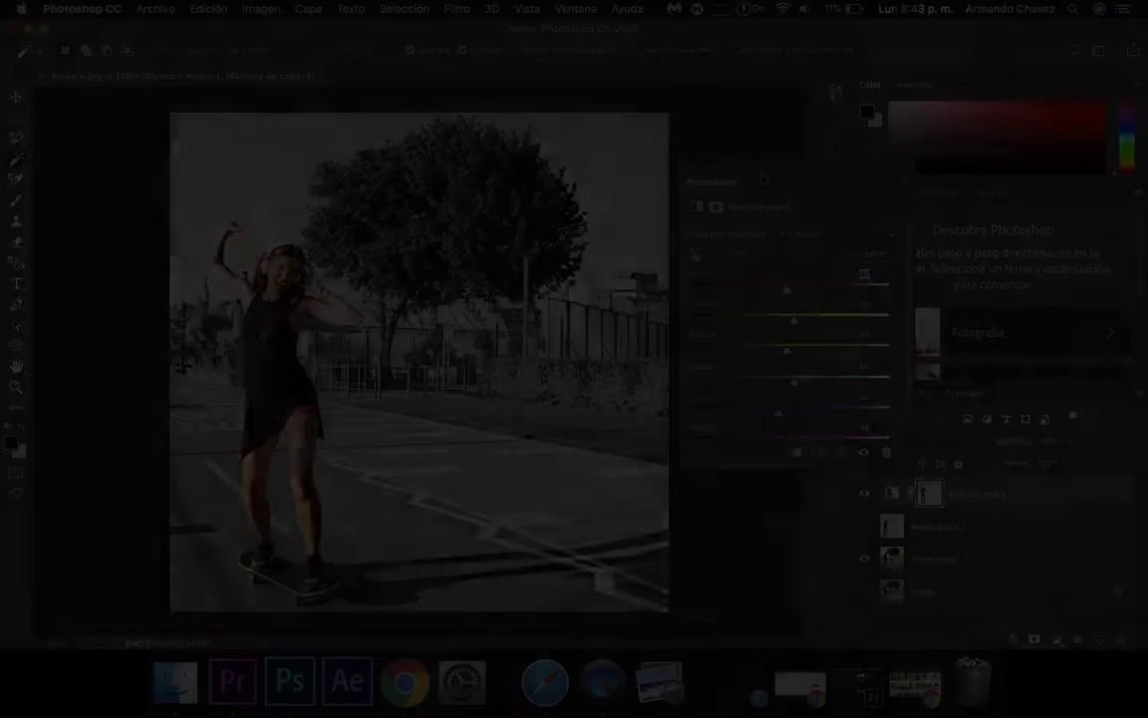